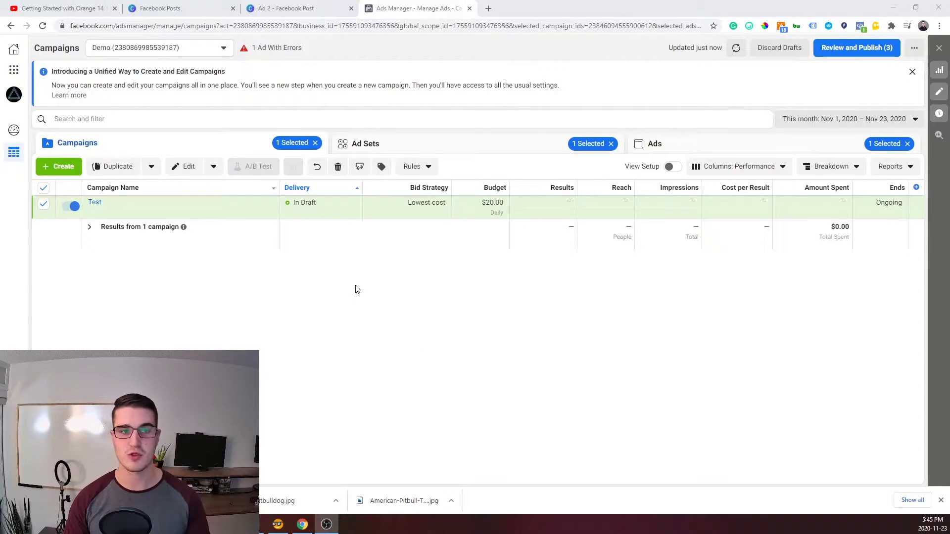
Switch the Test campaign to the Ad Sets level, showing draft ad set 1.
left_click_drag(171, 25, 193, 26)
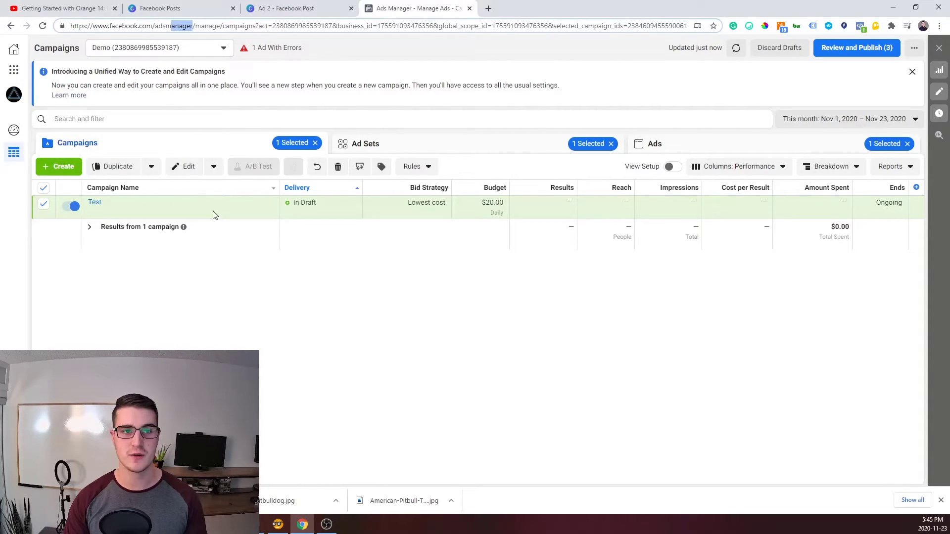
left_click(150, 109)
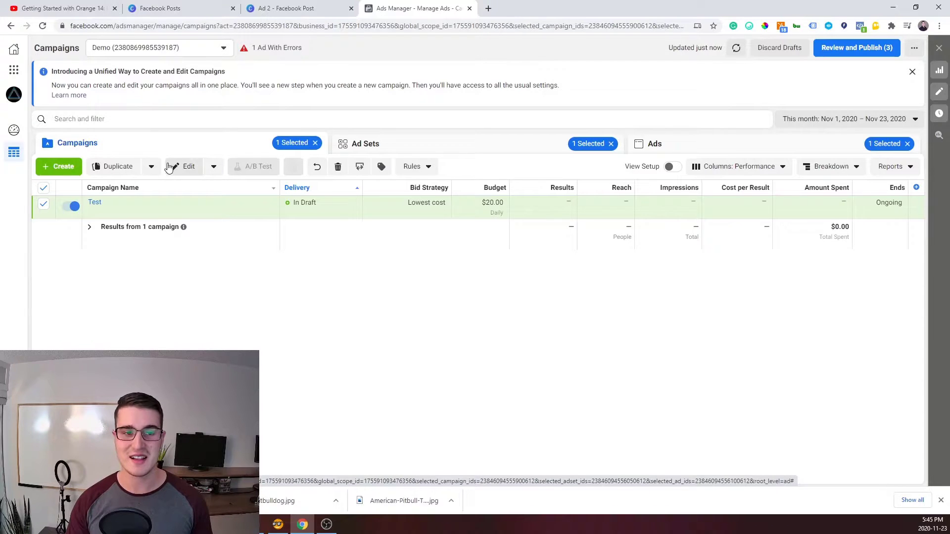
left_click(405, 143)
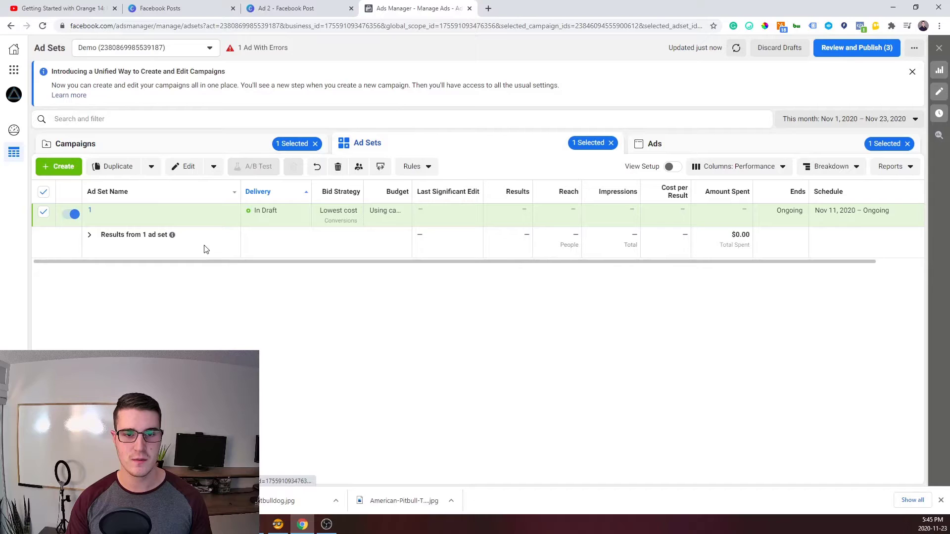
Open ad set 1's edit panel and scroll to the Dynamic Creative setting.
left_click(144, 219)
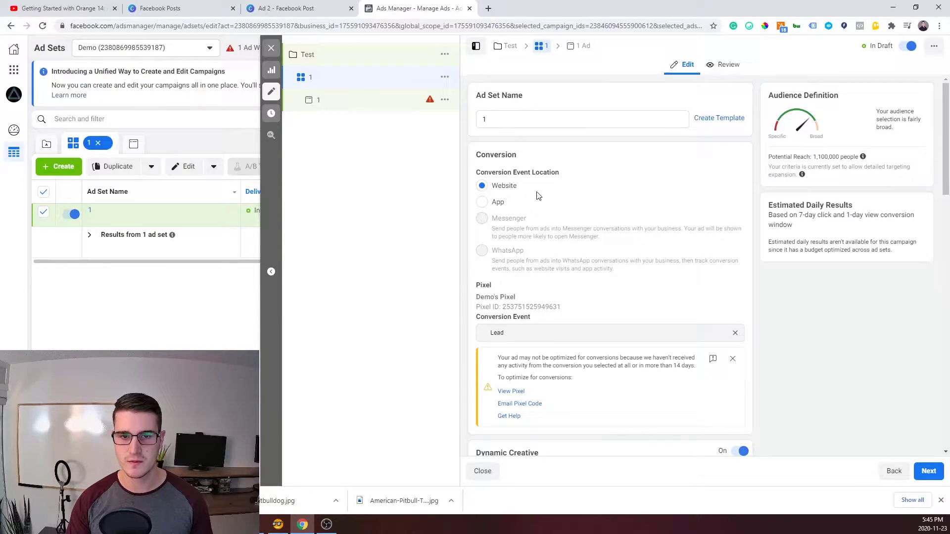
scroll(539, 196, "down", 4)
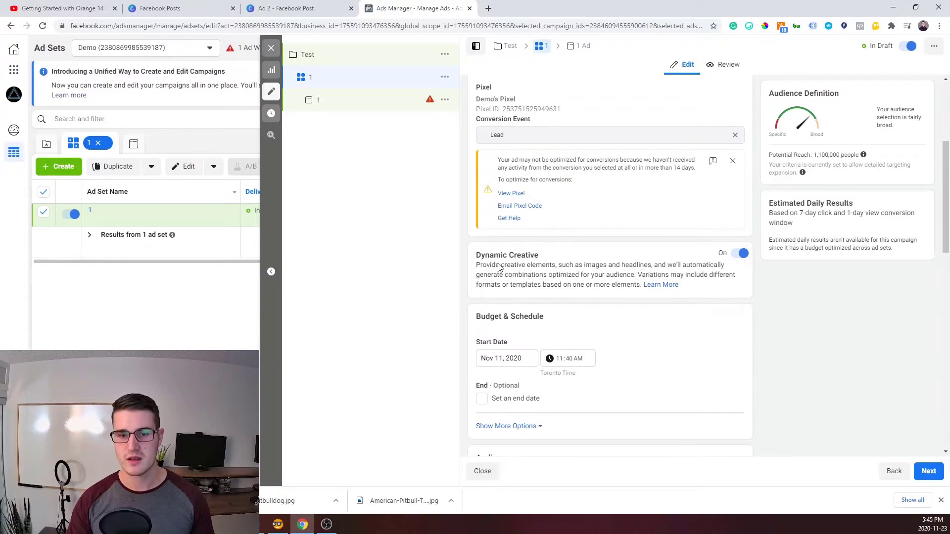
left_click_drag(507, 266, 522, 255)
Turn Dynamic Creative off, then back on, confirming each change.
left_click(741, 254)
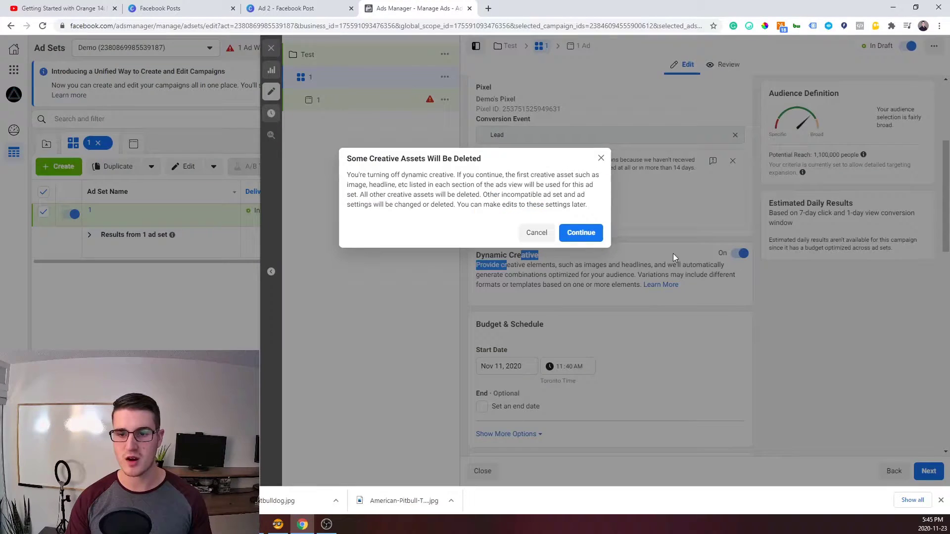
left_click(581, 233)
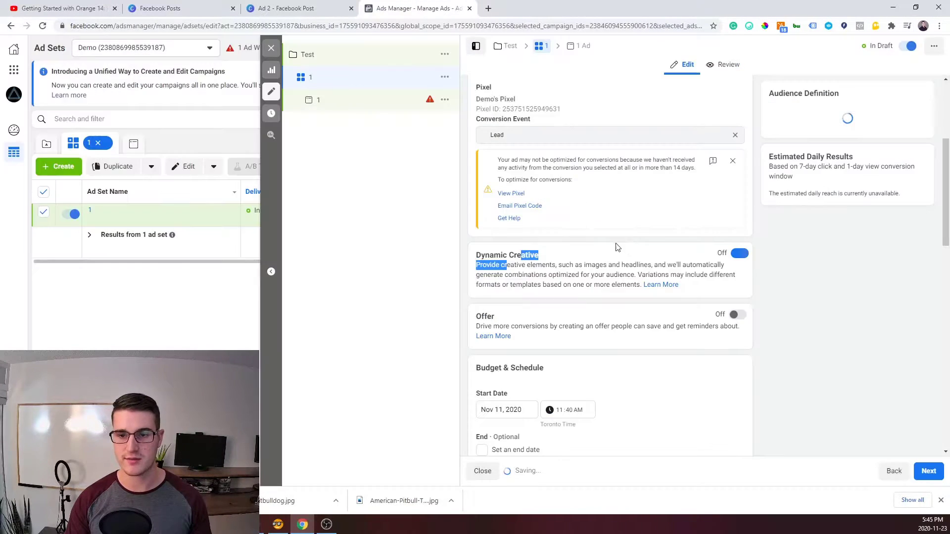
left_click(738, 253)
left_click(581, 260)
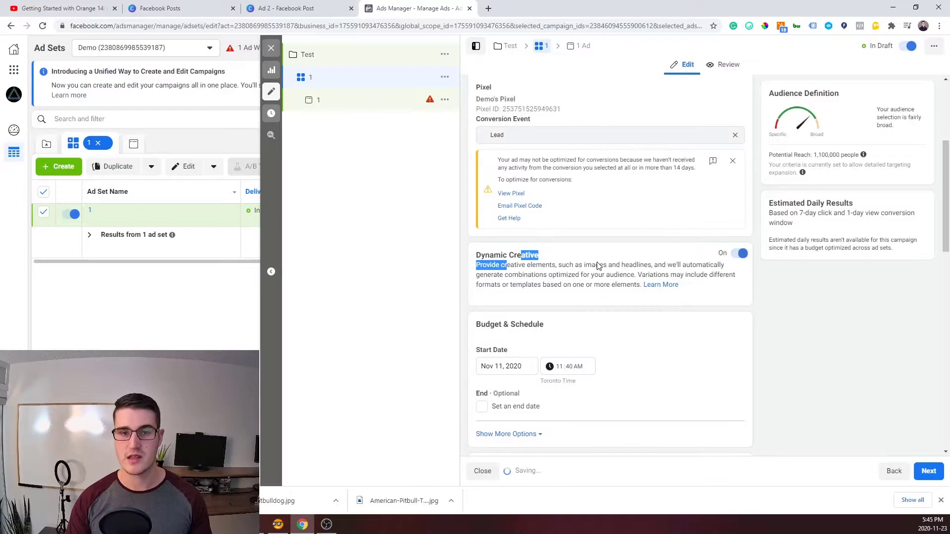
Open ad 1 and add two extra primary text options.
left_click(318, 101)
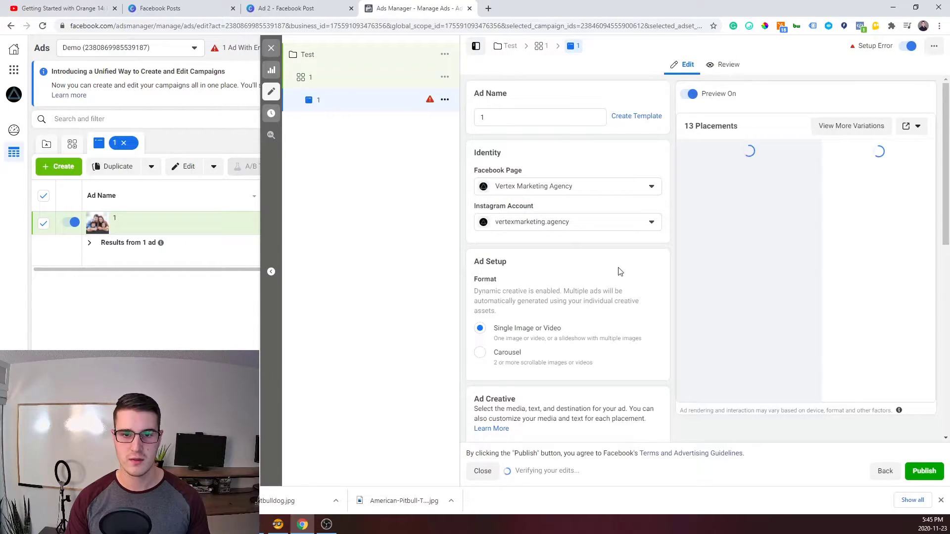
scroll(601, 304, "down", 5)
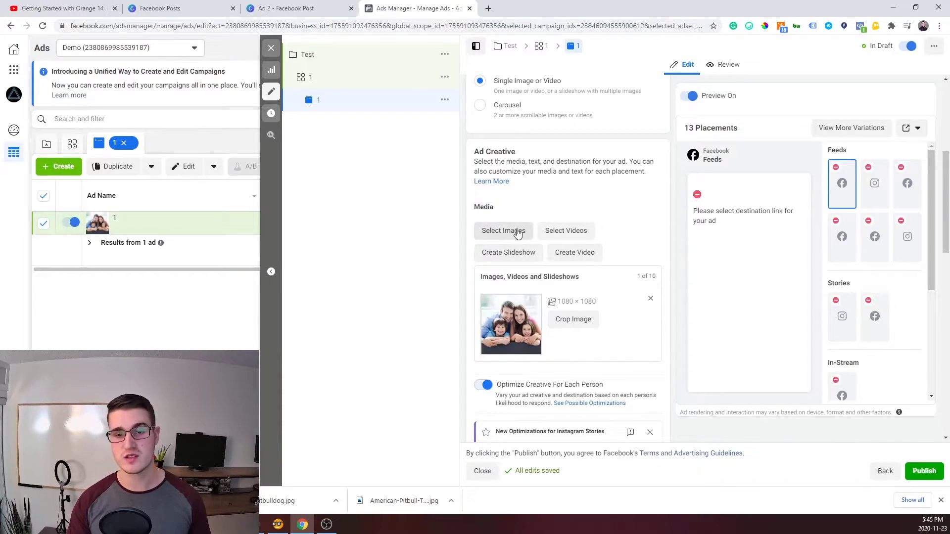
scroll(518, 233, "down", 6)
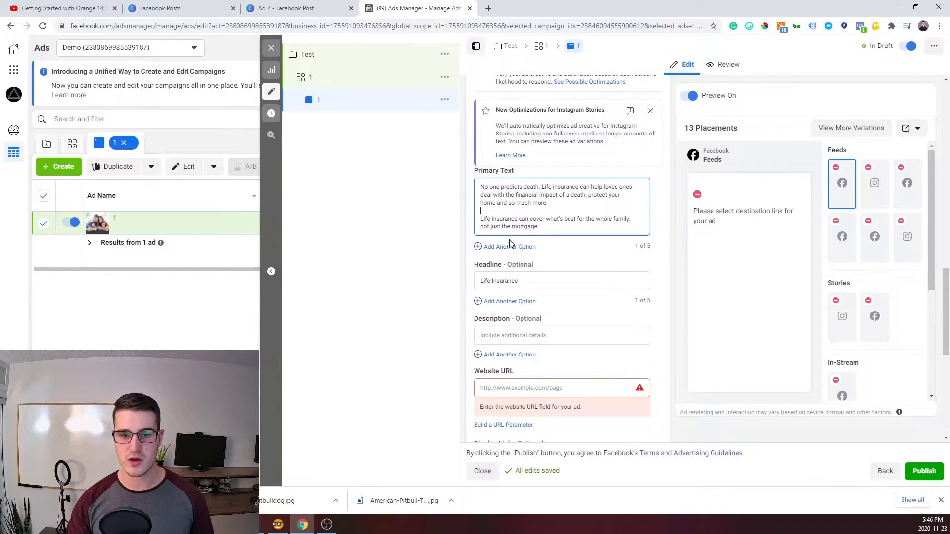
left_click(509, 246)
scroll(507, 233, "down", 2)
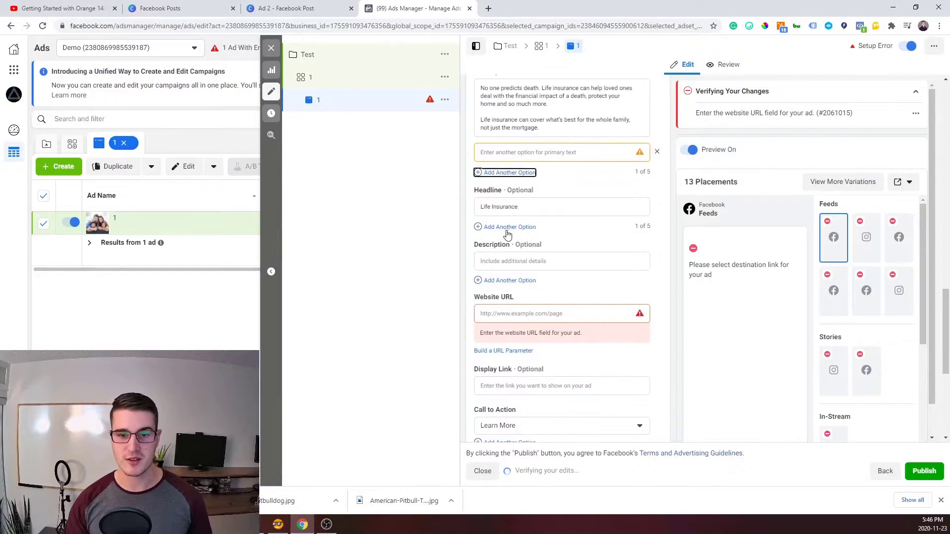
left_click(509, 172)
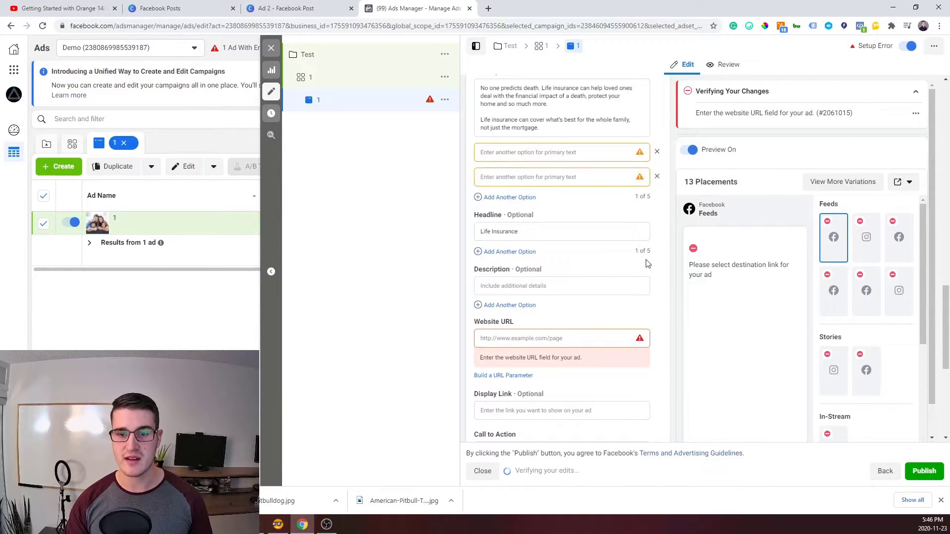
Add one extra headline option and review the rest of ad 1's settings.
left_click(503, 252)
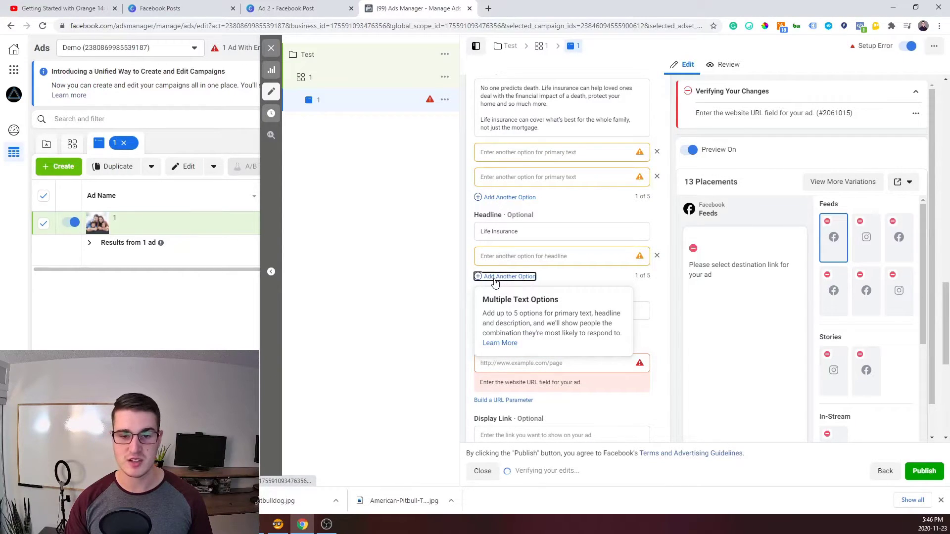
scroll(594, 279, "down", 1)
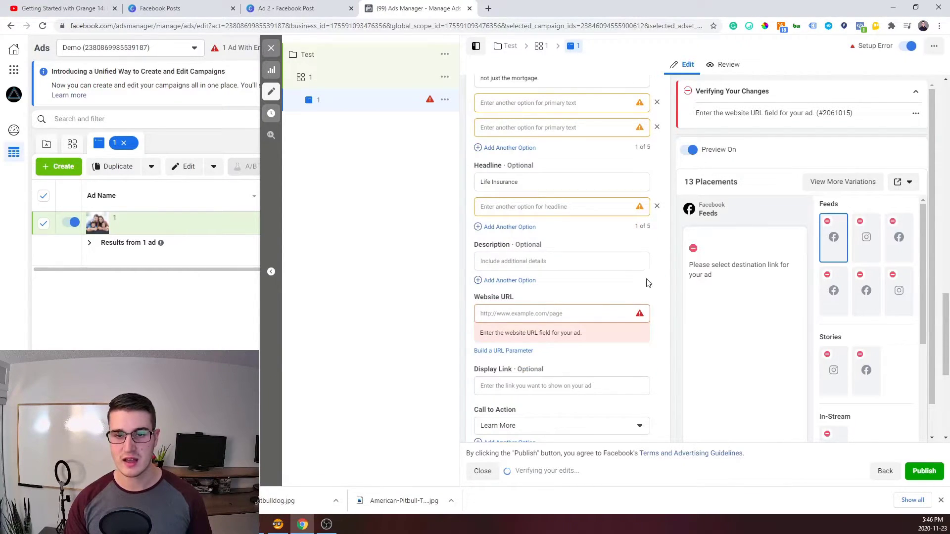
scroll(649, 283, "down", 1)
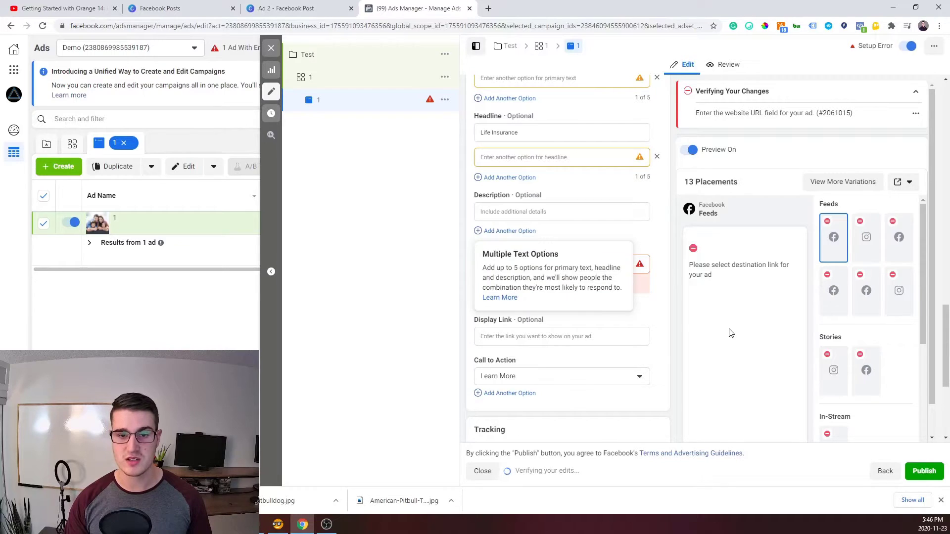
scroll(628, 307, "down", 1)
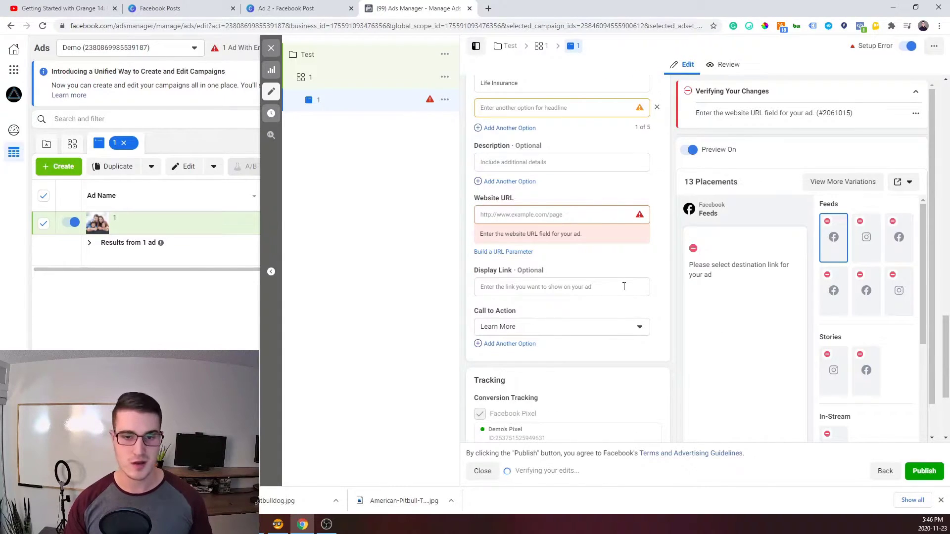
scroll(596, 260, "down", 2)
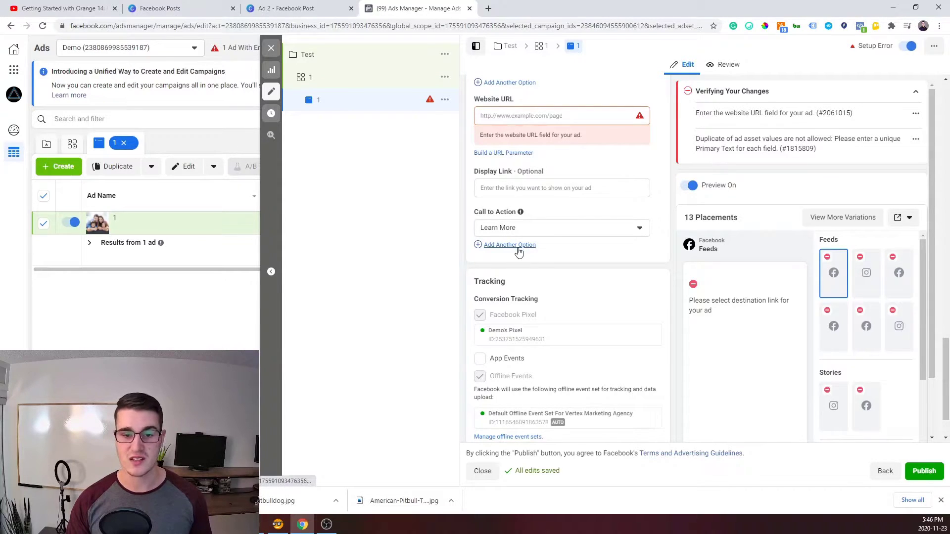
scroll(522, 253, "up", 1)
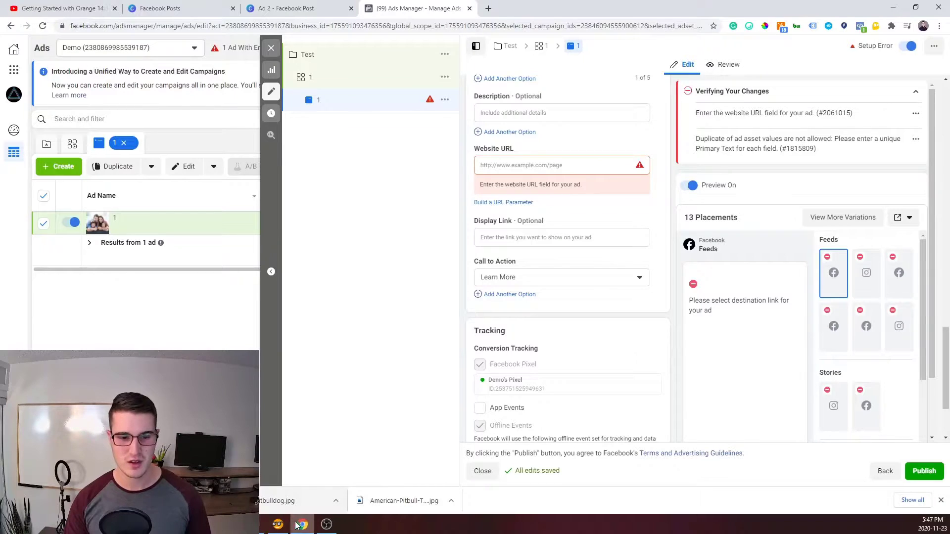
Maximize the Orange window and open File Explorer on the Users - Dynamic Creatives folder.
left_click(278, 525)
left_click(818, 94)
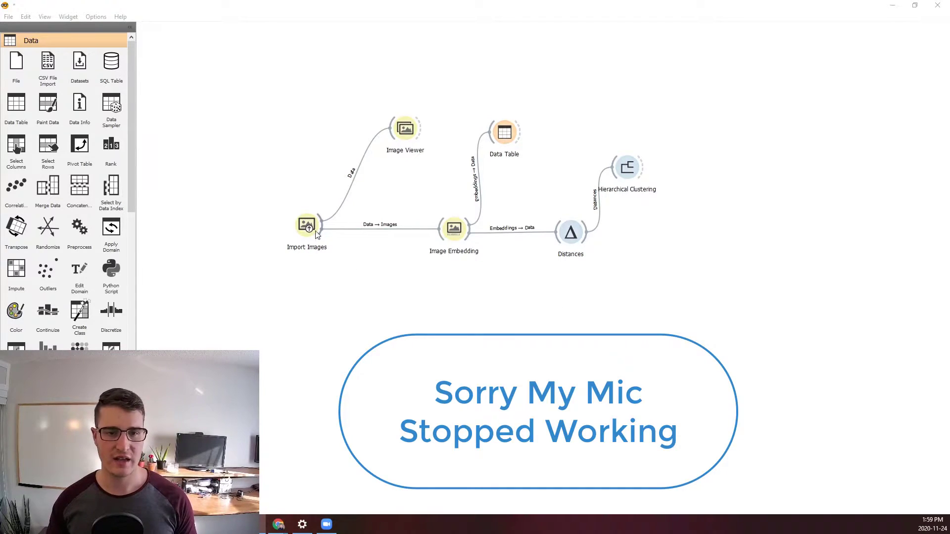
key("super+e")
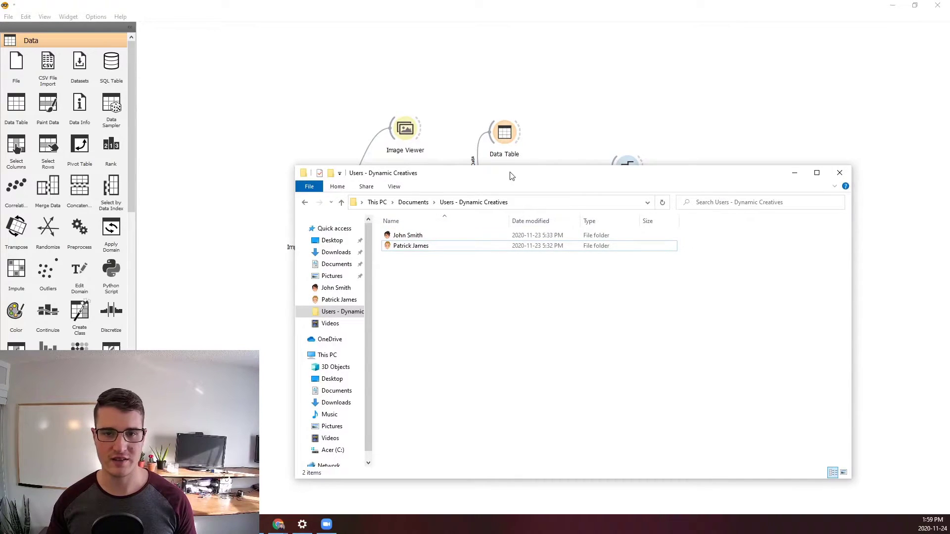
left_click_drag(512, 173, 462, 82)
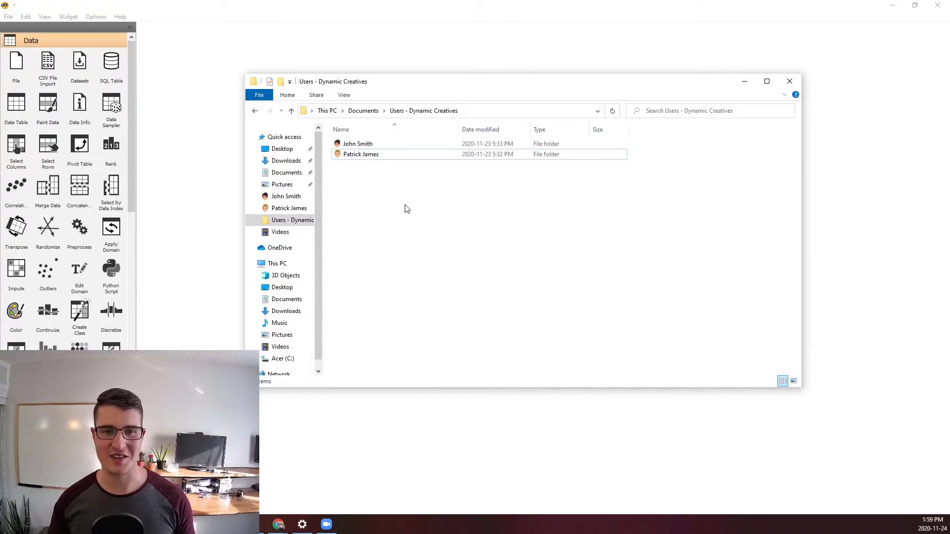
left_click(396, 155)
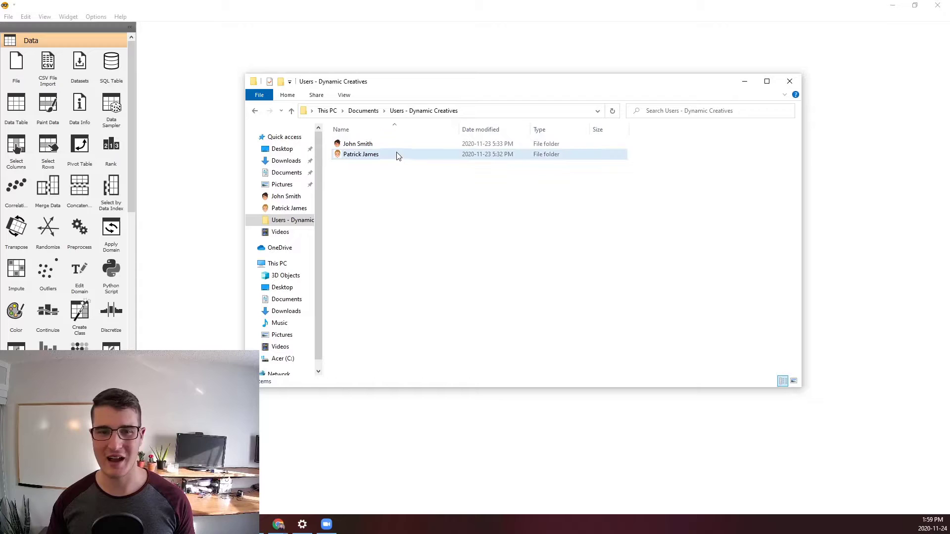
left_click(378, 161)
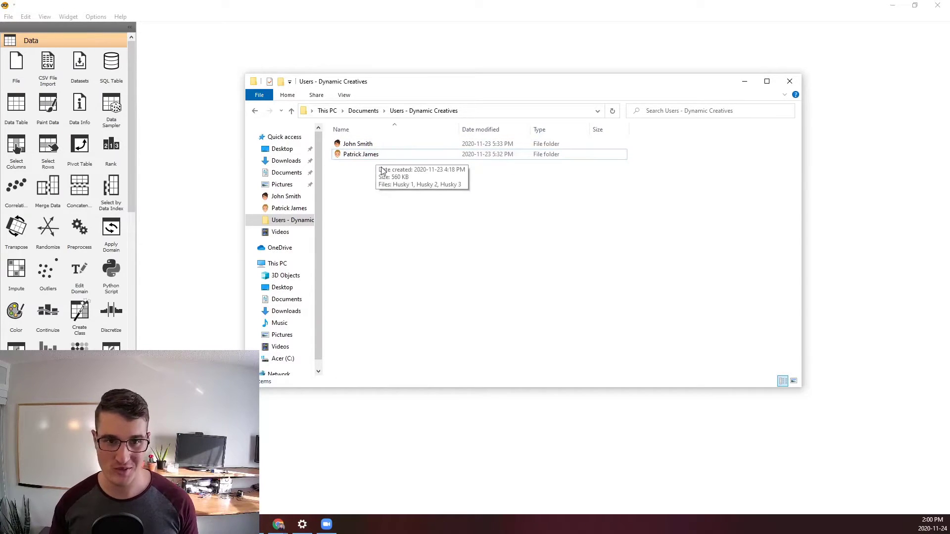
double_click(359, 146)
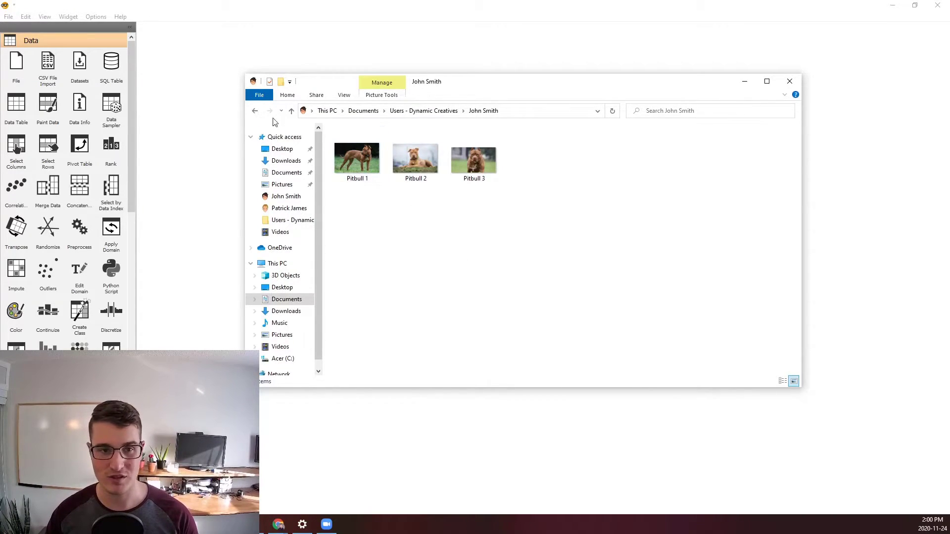
left_click(256, 111)
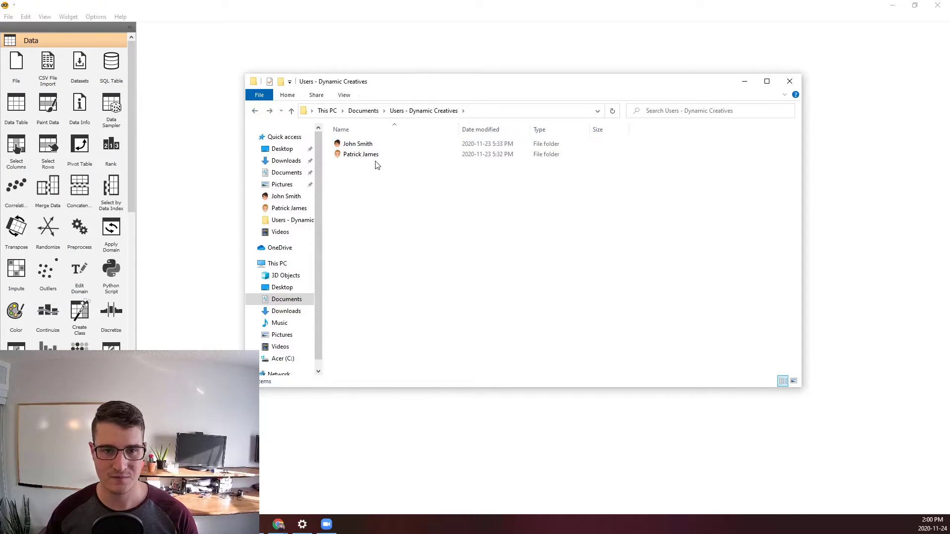
double_click(377, 157)
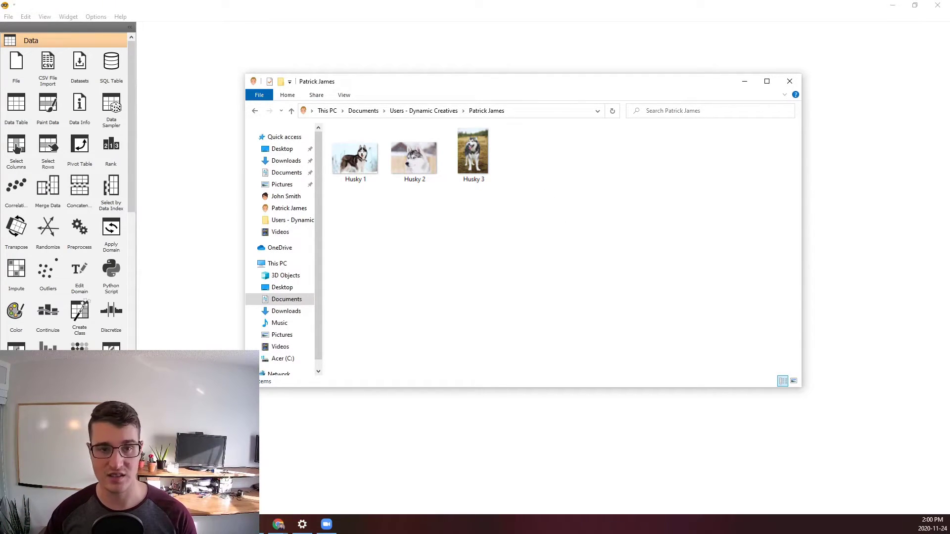
left_click(255, 110)
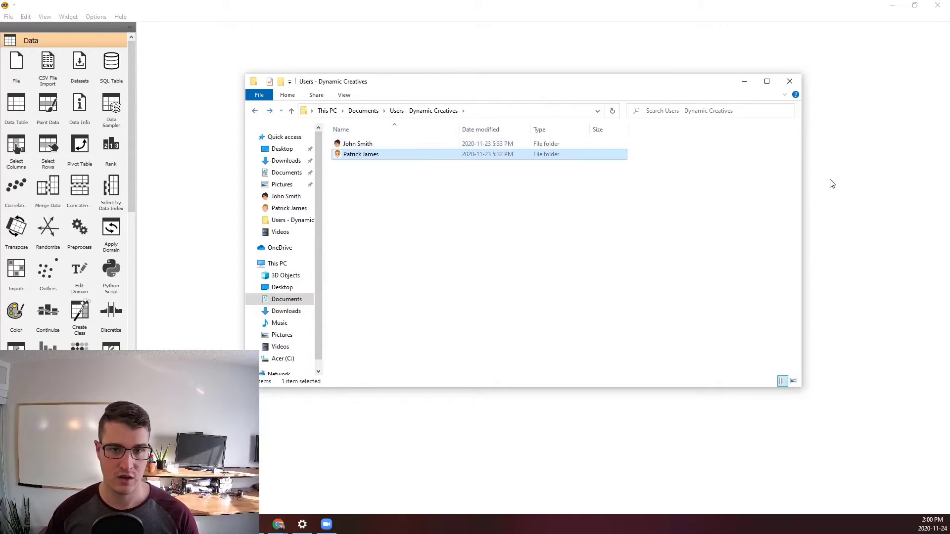
Minimize Explorer and reload the images in the Import Images widget.
left_click(744, 81)
double_click(315, 224)
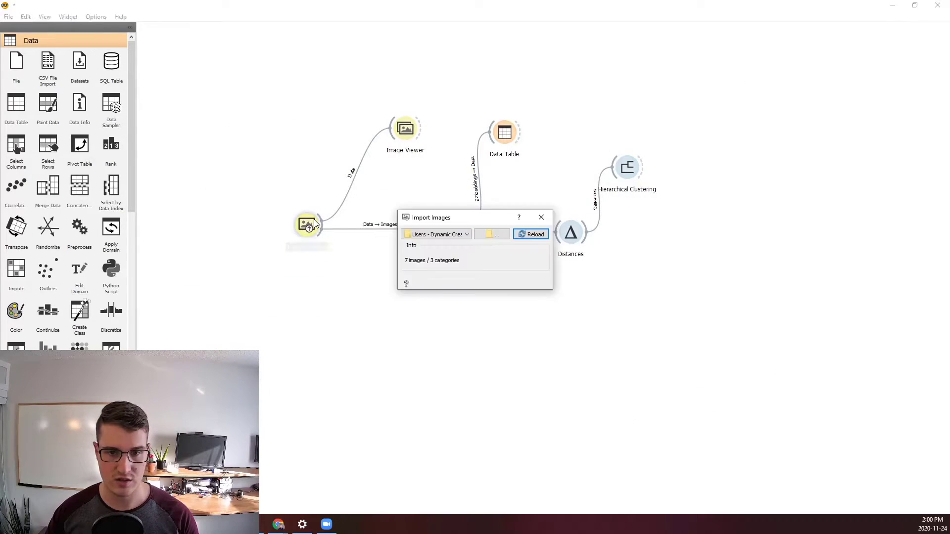
double_click(316, 224)
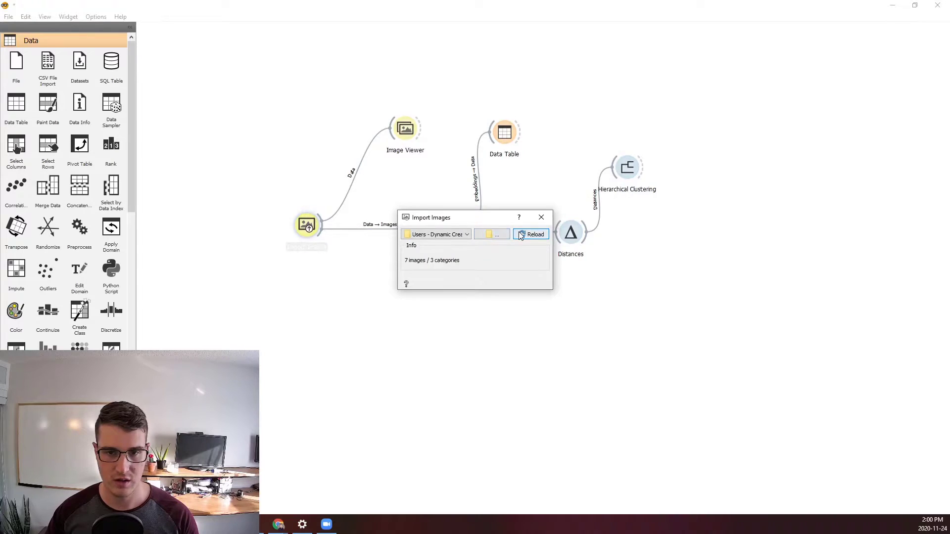
left_click(541, 217)
Check in Image Viewer that only the three pitbull and three husky photos remain.
double_click(406, 132)
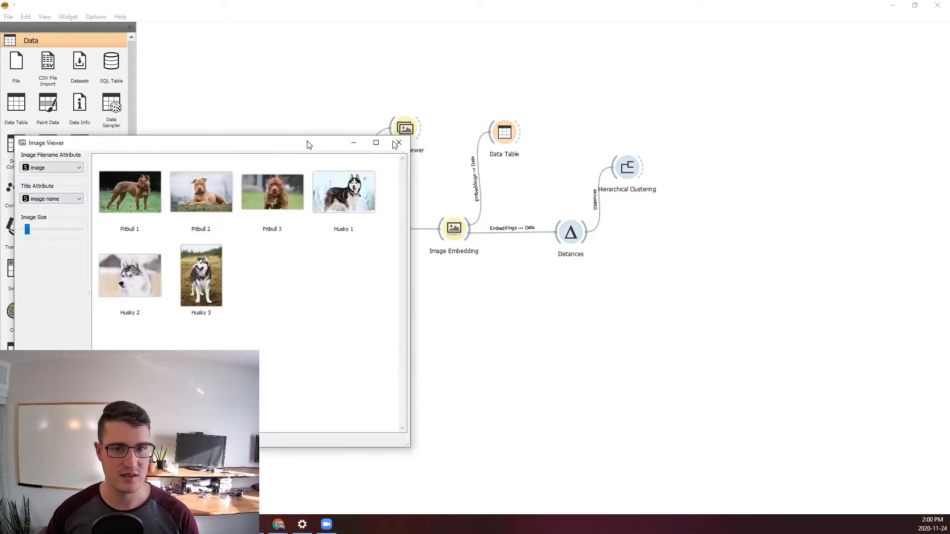
left_click_drag(308, 144, 660, 84)
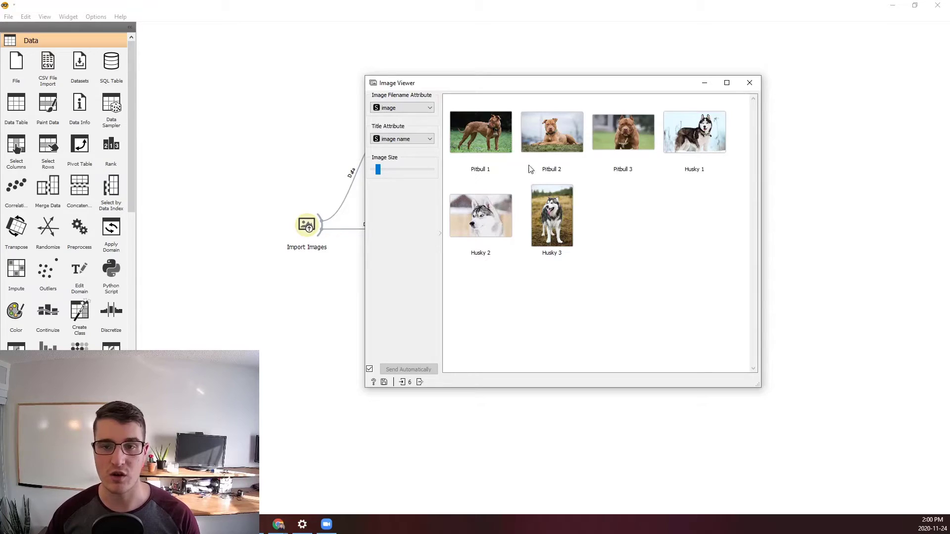
left_click_drag(646, 266, 520, 155)
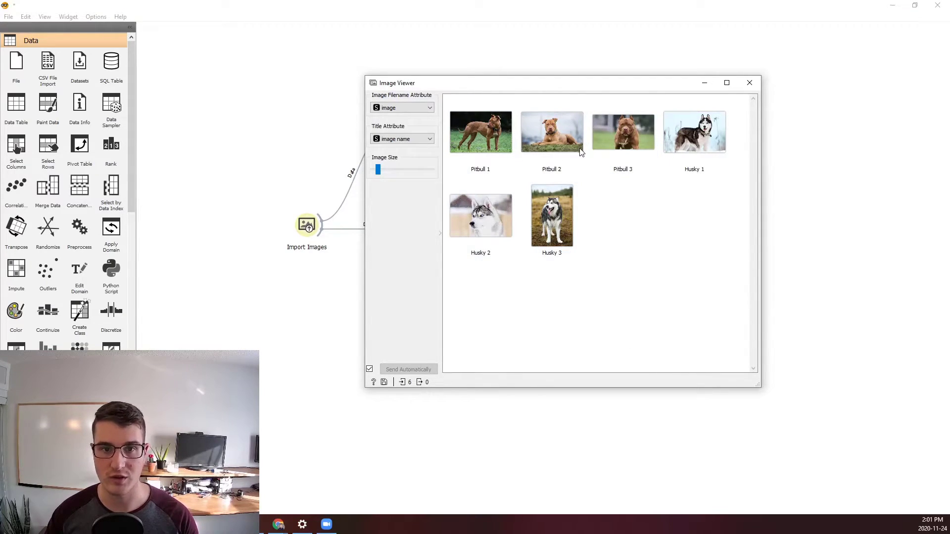
left_click(703, 82)
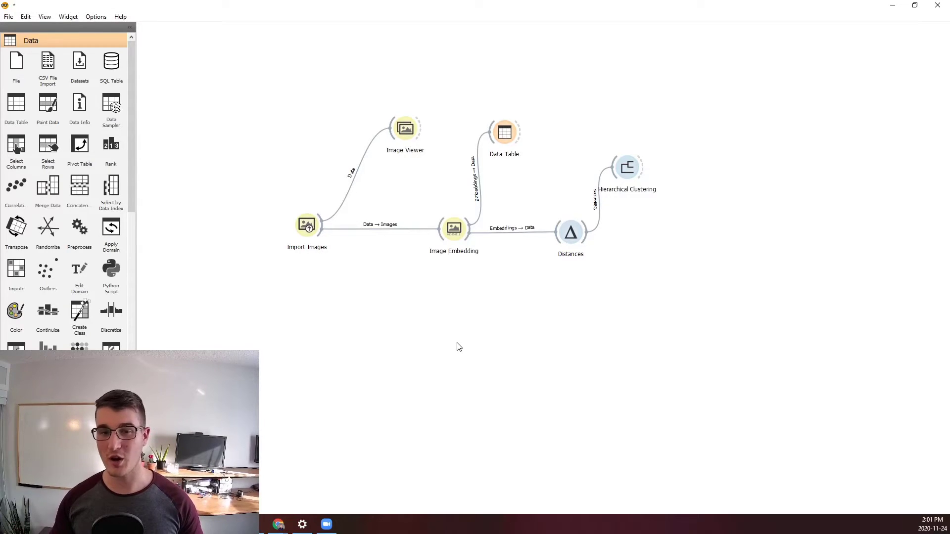
Confirm Import Images shows 6 images in 2 categories, then drag Image Viewer up-left.
double_click(308, 221)
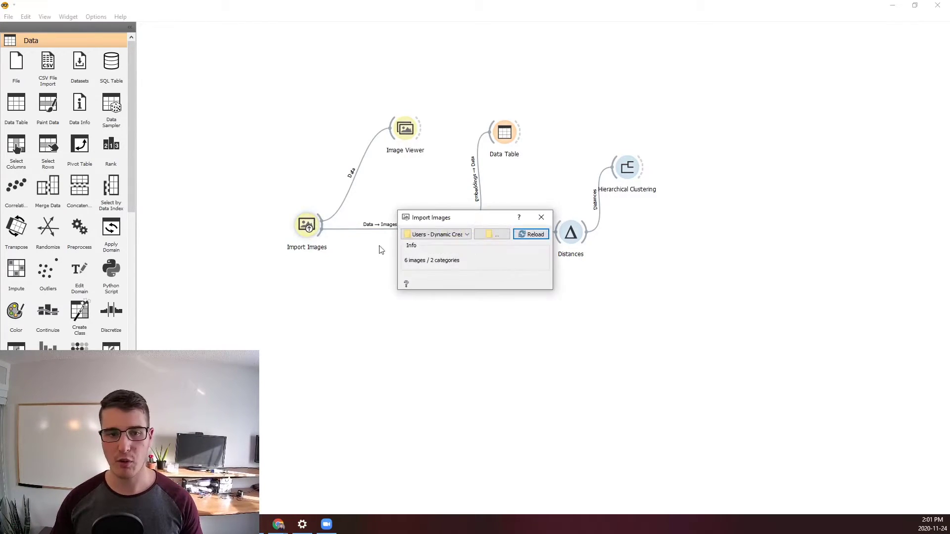
left_click(541, 218)
left_click_drag(405, 128, 374, 114)
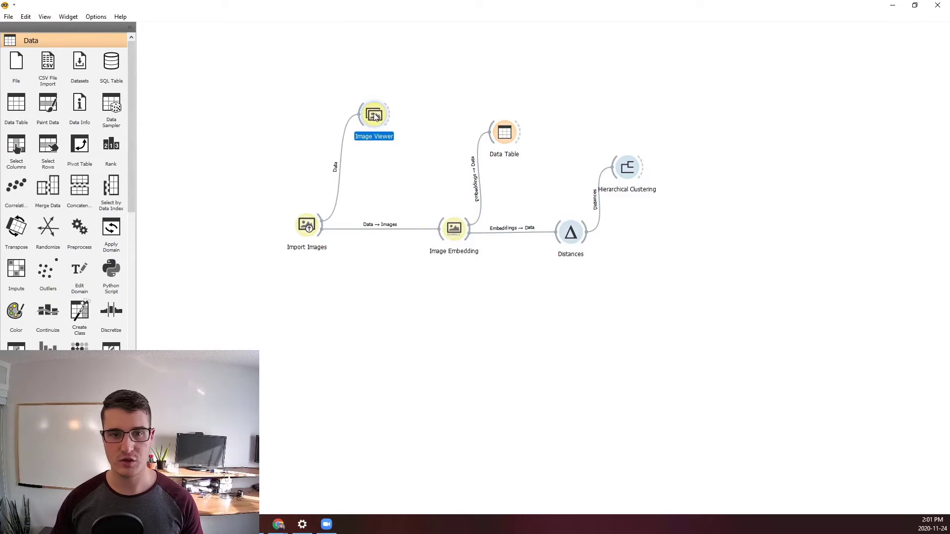
left_click(406, 286)
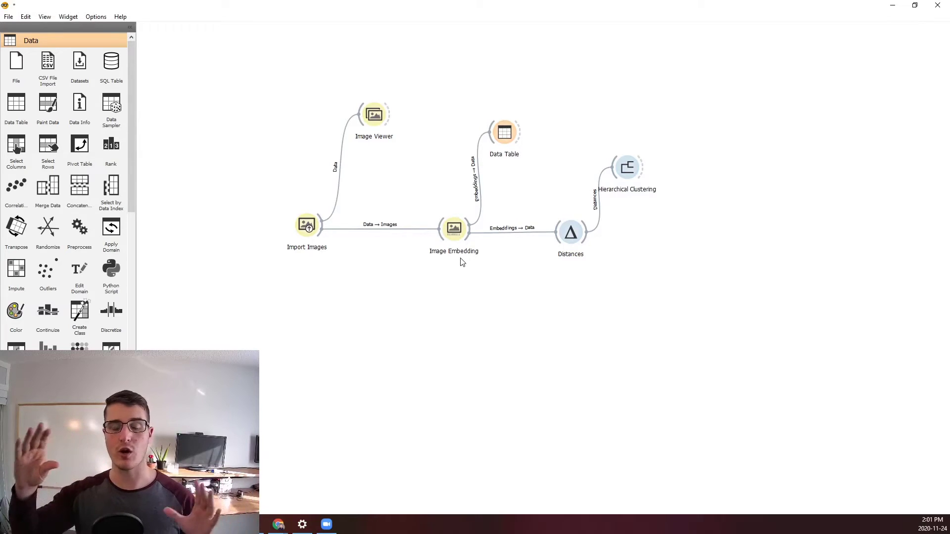
double_click(502, 137)
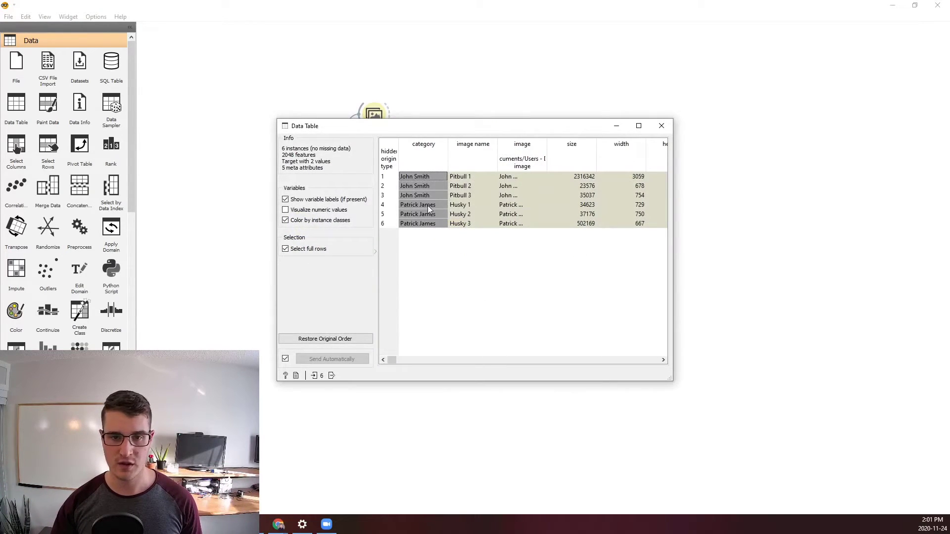
left_click(464, 177)
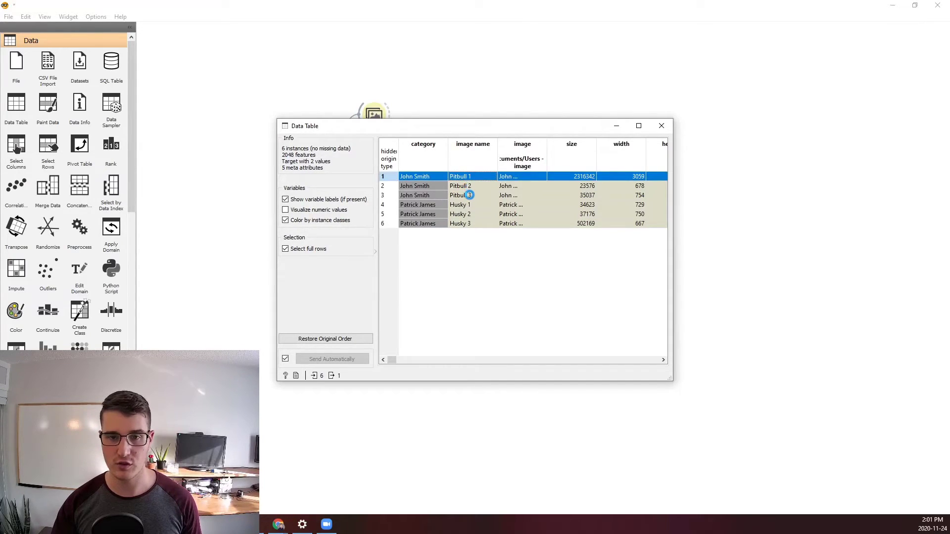
left_click(465, 187)
left_click_drag(390, 360, 396, 364)
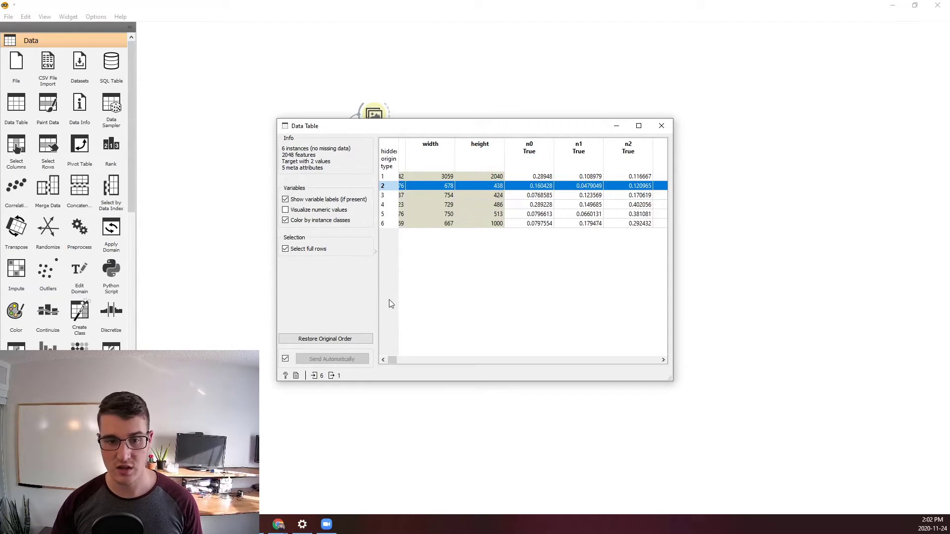
left_click_drag(394, 359, 577, 362)
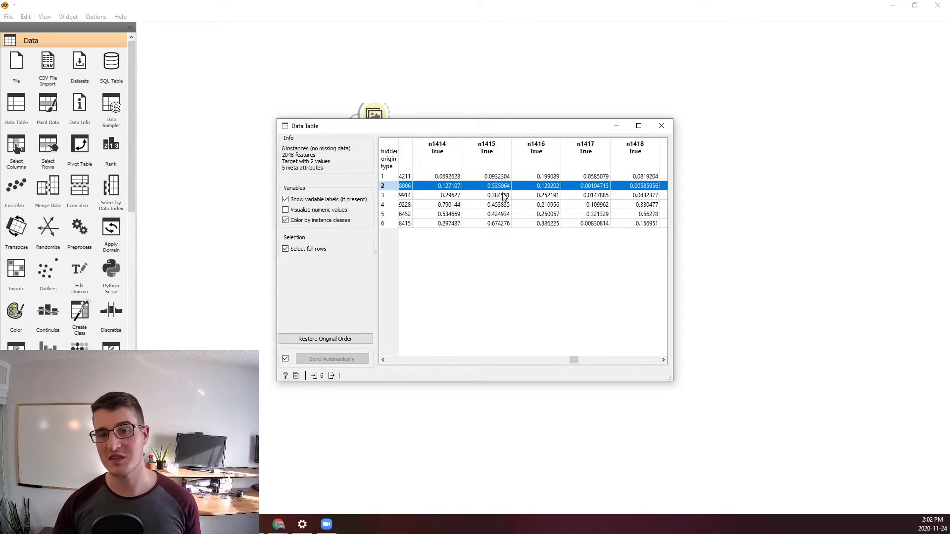
left_click(617, 126)
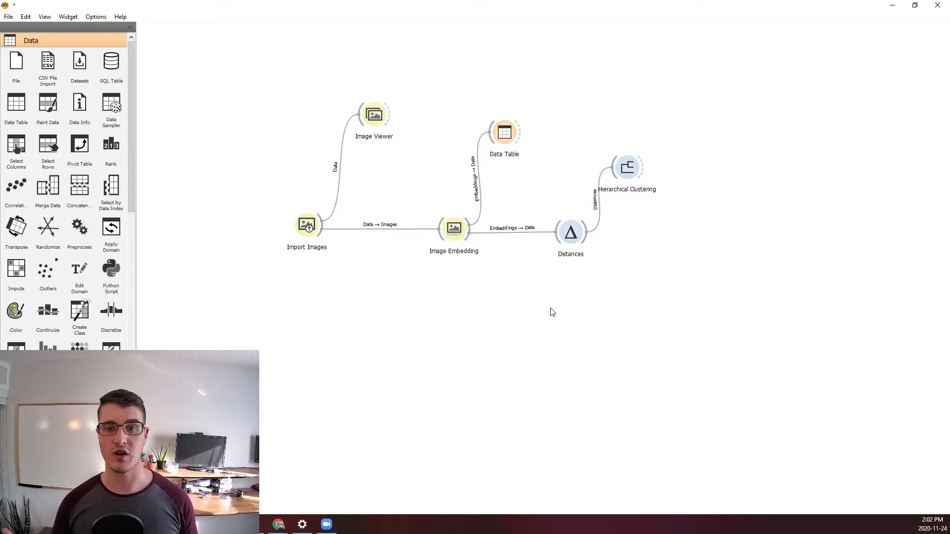
Nudge the Hierarchical Clustering node up, then preview Ad 1.png, the smiling pitbull.
left_click_drag(629, 171, 632, 145)
left_click(685, 221)
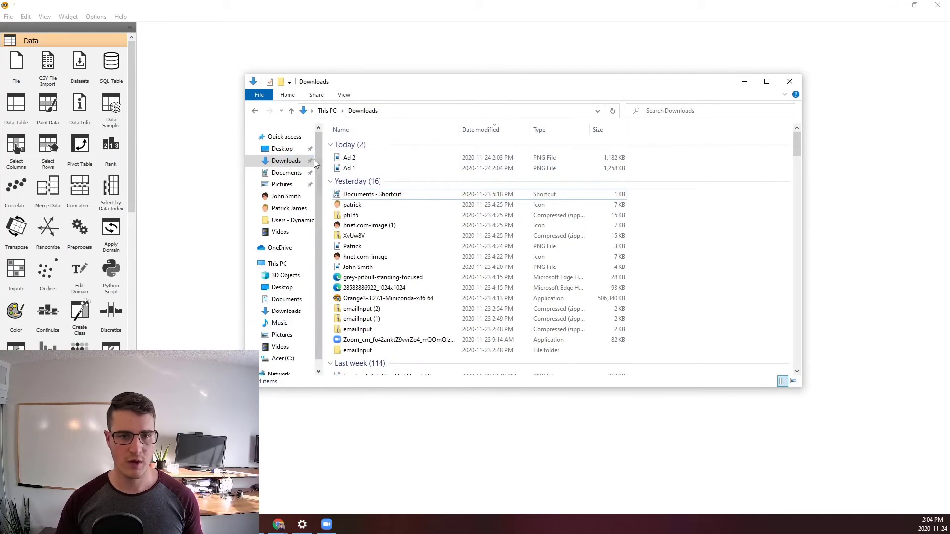
double_click(346, 168)
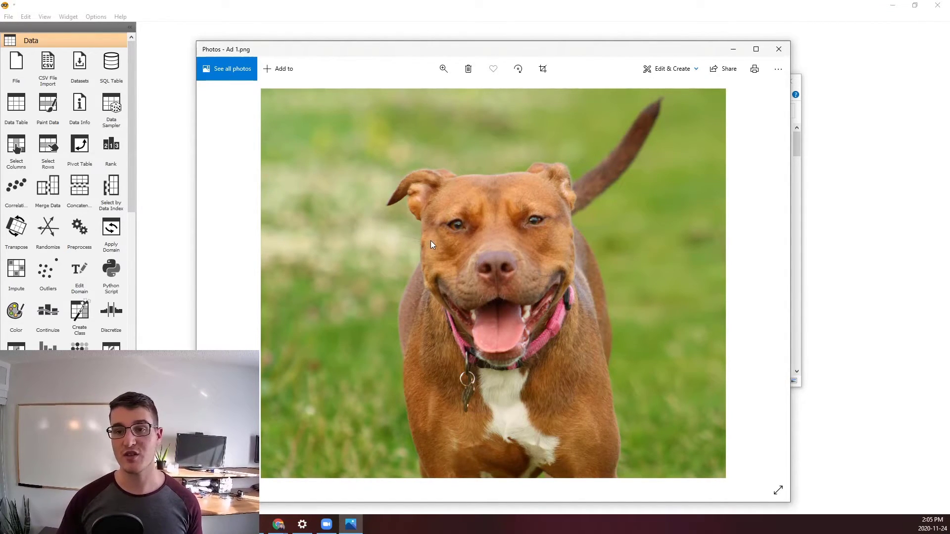
Drag Ad 1.png from Downloads into Users - Dynamic Creatives and check the folder's contents.
left_click(733, 52)
left_click_drag(354, 170, 293, 223)
left_click(293, 223)
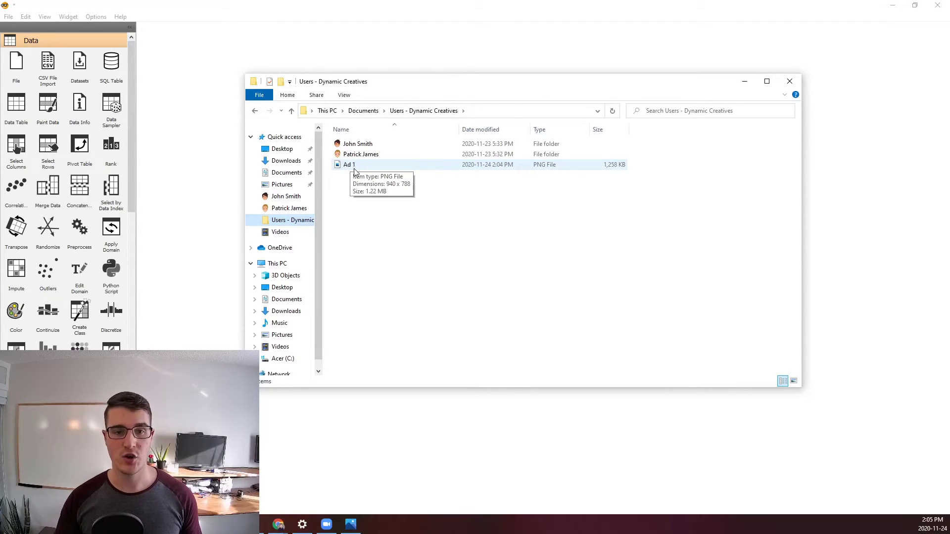
double_click(365, 145)
left_click(254, 111)
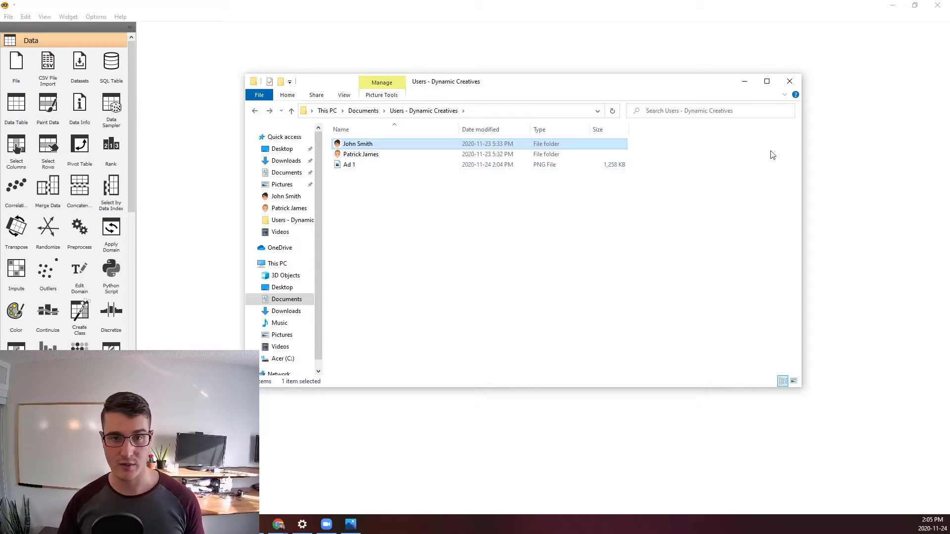
Reload Import Images and confirm Image Viewer shows 7 images including Ad 1.
left_click(745, 82)
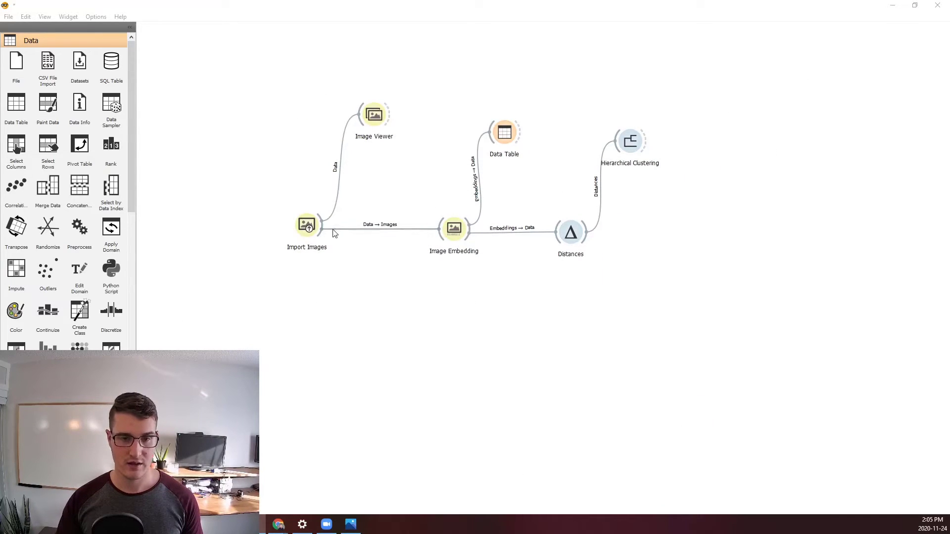
double_click(307, 226)
left_click(531, 234)
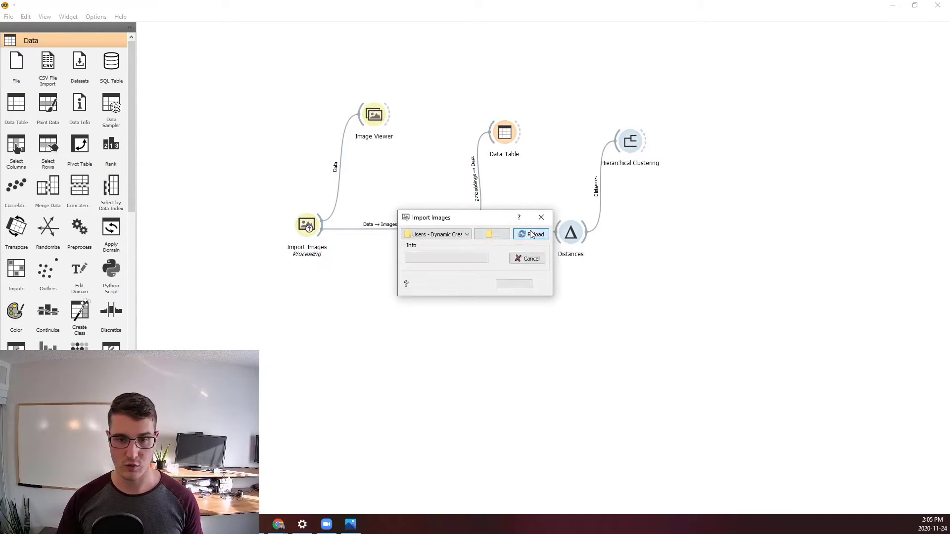
left_click(542, 217)
double_click(376, 114)
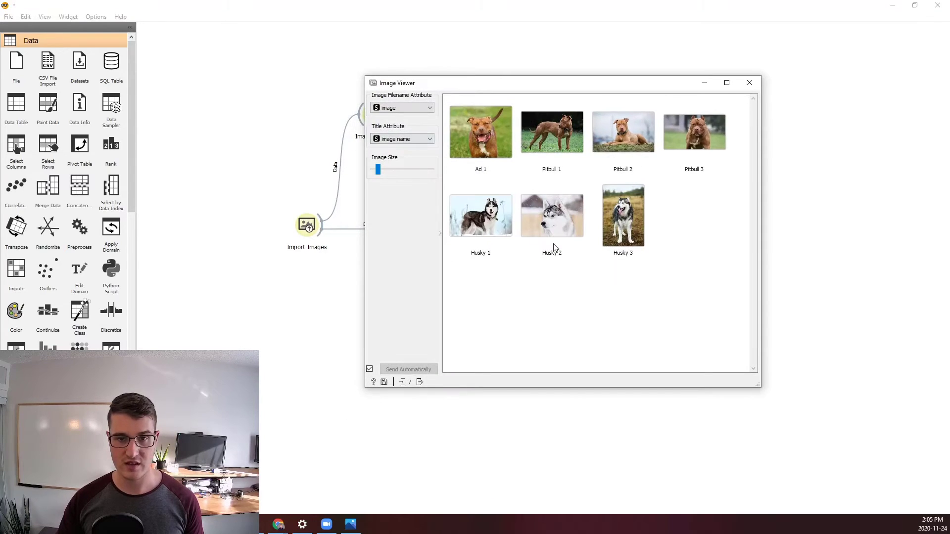
left_click(748, 83)
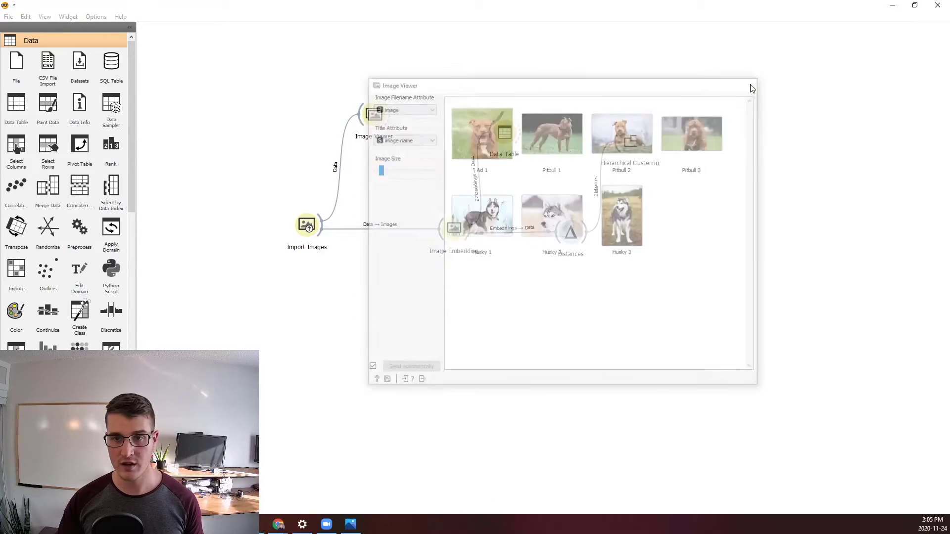
Open the Hierarchical Clustering dendrogram: Ad 1 joins the pitbulls in C1, huskies in C2.
double_click(631, 144)
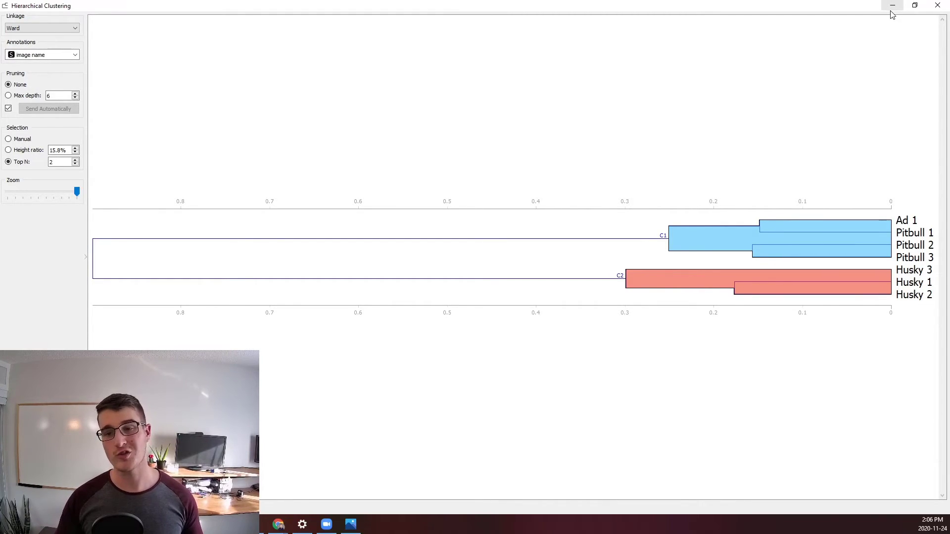
Delete the Ad 1 file from the Users - Dynamic Creatives folder.
left_click(892, 6)
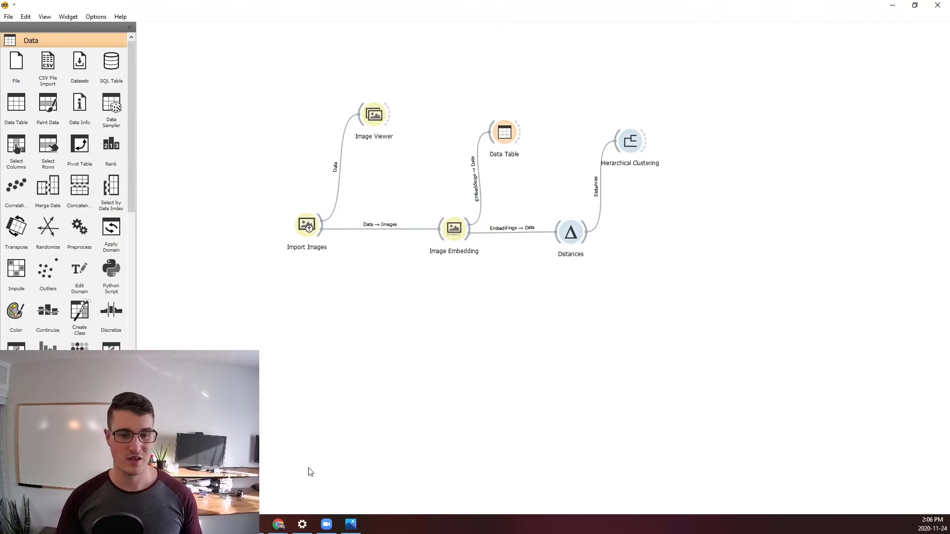
left_click(255, 524)
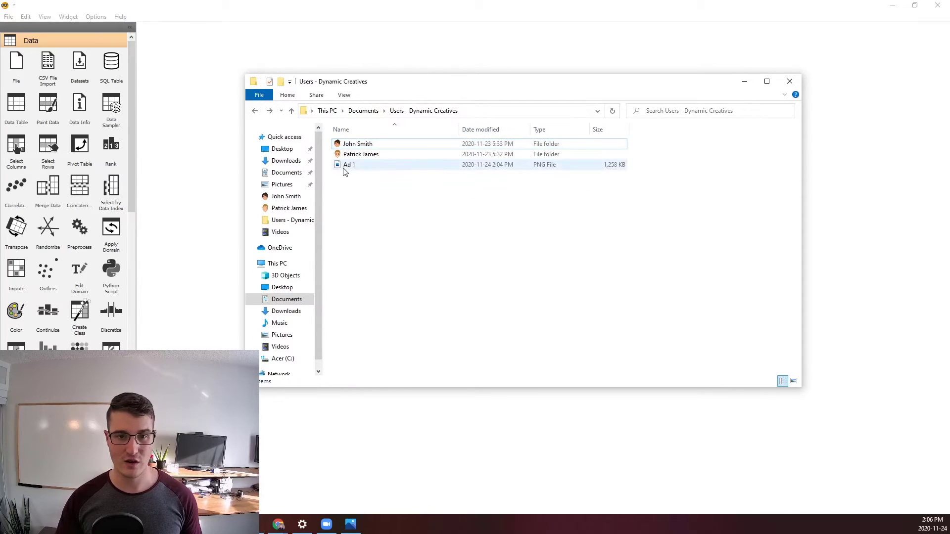
left_click(349, 168)
key("Delete")
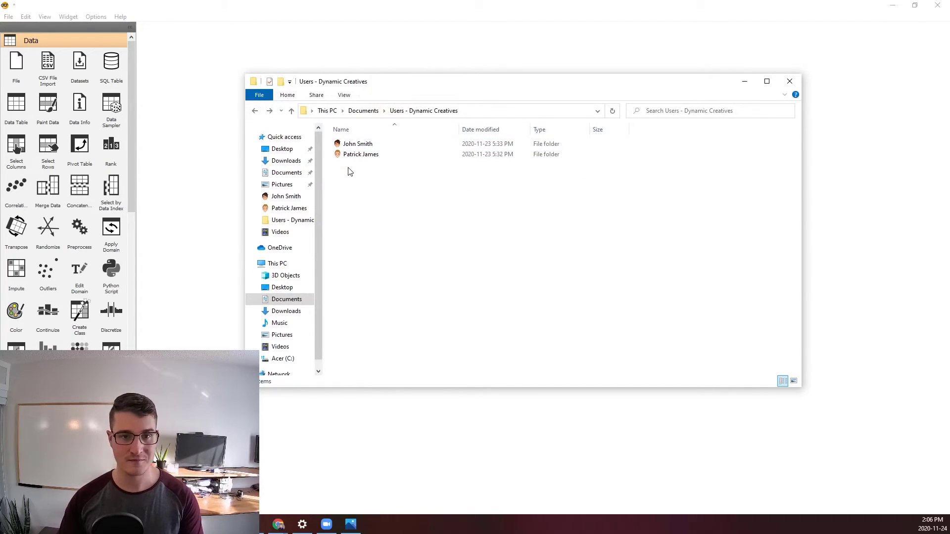
Move the Ad 2 PNG from Downloads into the Users - Dynamic Creatives folder.
left_click(285, 162)
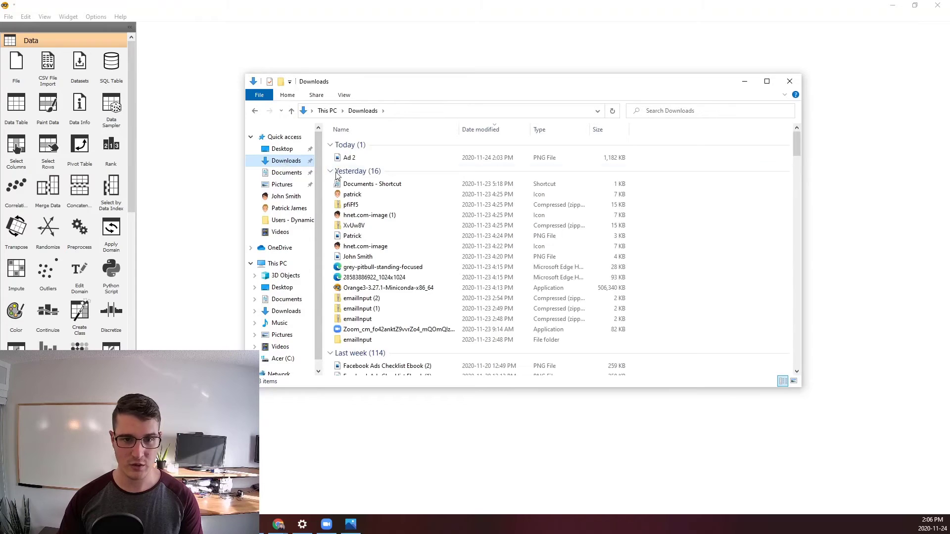
left_click(349, 157)
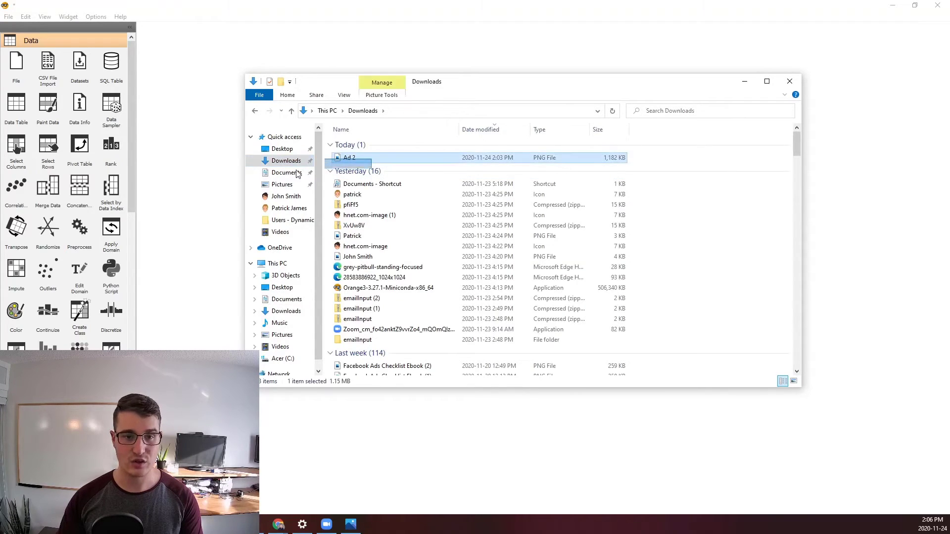
left_click_drag(349, 158, 284, 226)
left_click(283, 225)
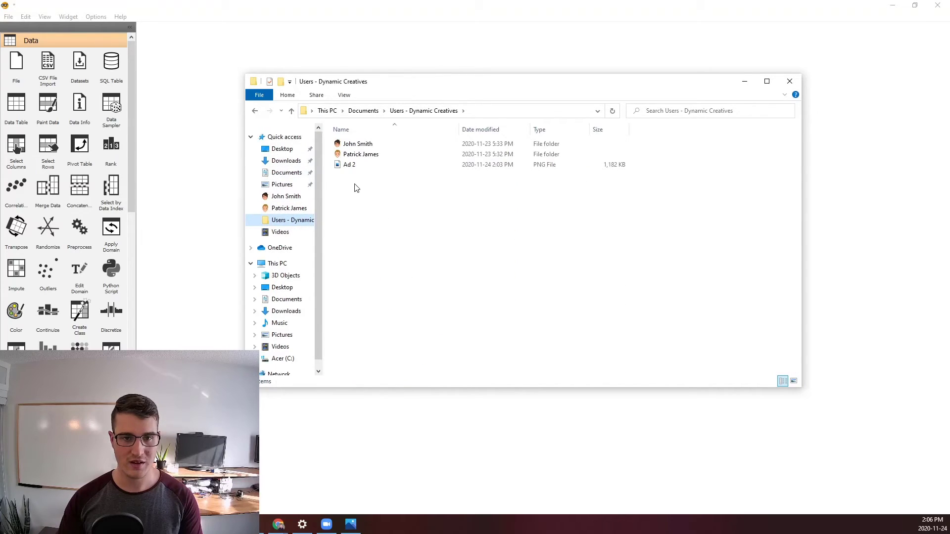
Reload the Import Images widget so it picks up Ad 2 from the folder.
left_click(744, 81)
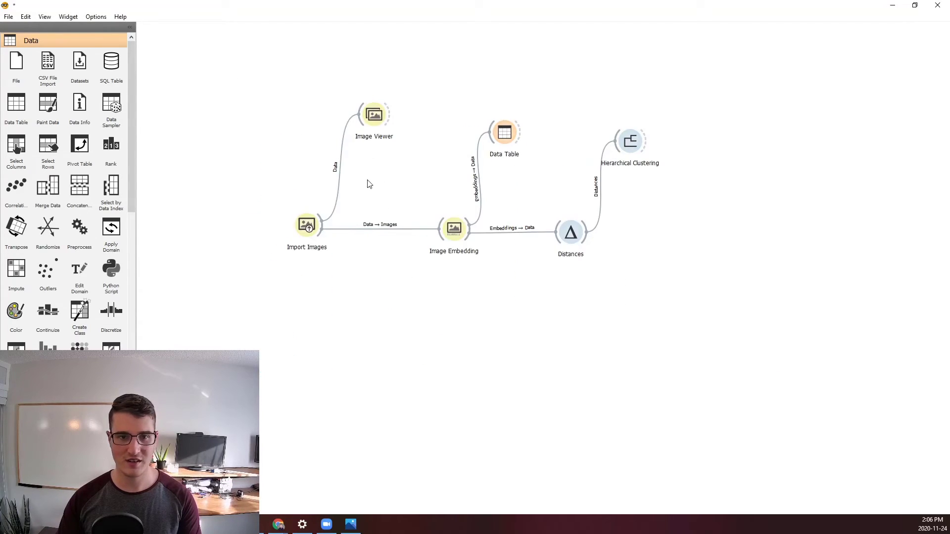
double_click(311, 218)
left_click(535, 234)
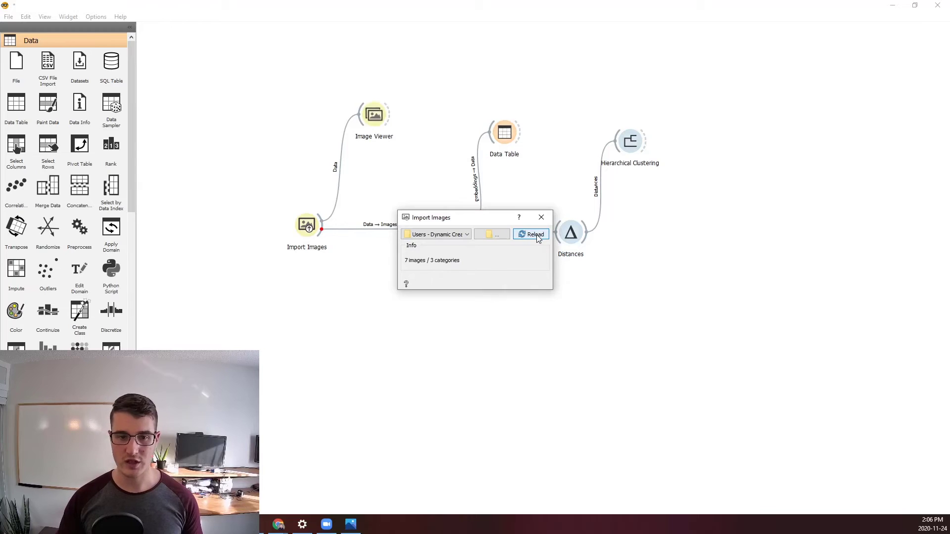
left_click(542, 218)
Check in Image Viewer that Ad 2 appears alongside the Pitbull and Husky photos.
double_click(374, 115)
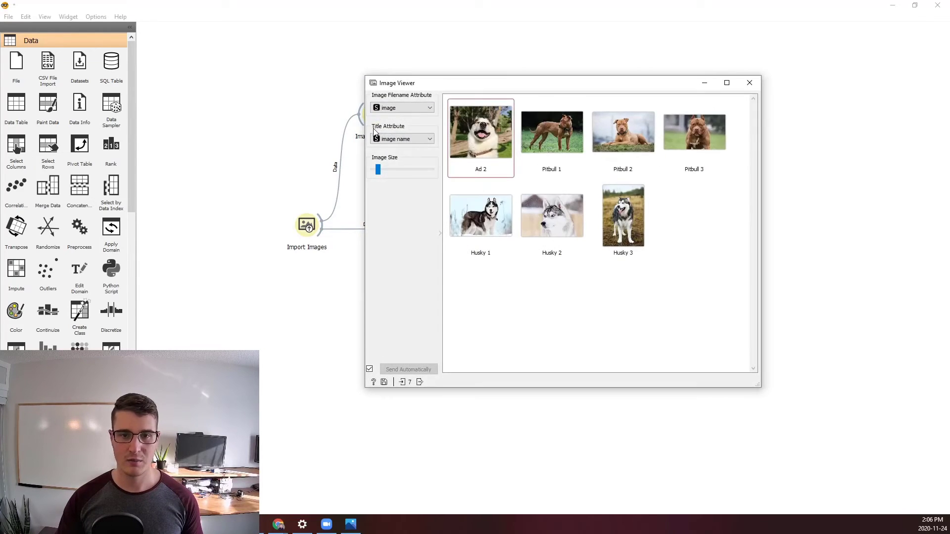
left_click(527, 169)
left_click(480, 159)
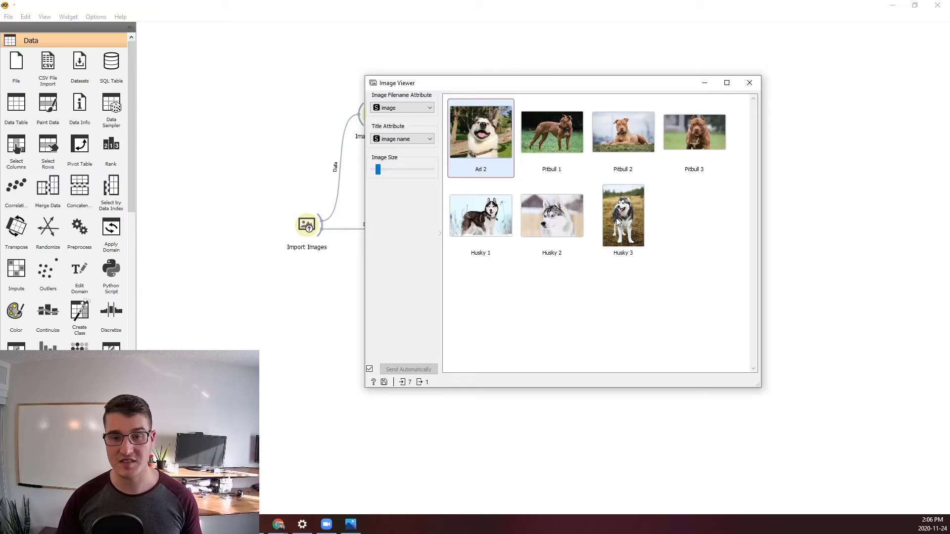
Bring up the Hierarchical Clustering dendrogram showing Ad 2 grouped with the huskies in C2.
left_click(703, 83)
double_click(632, 149)
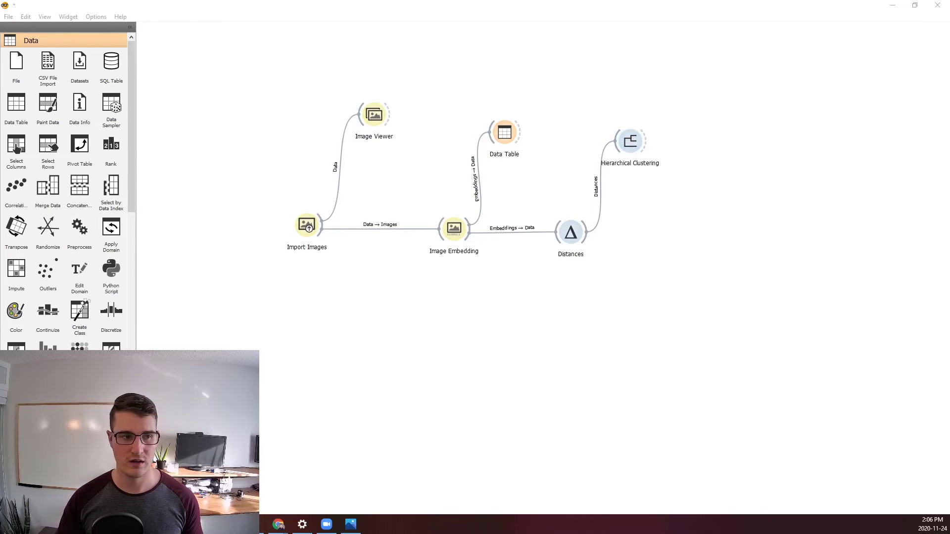
mouse_move(278, 525)
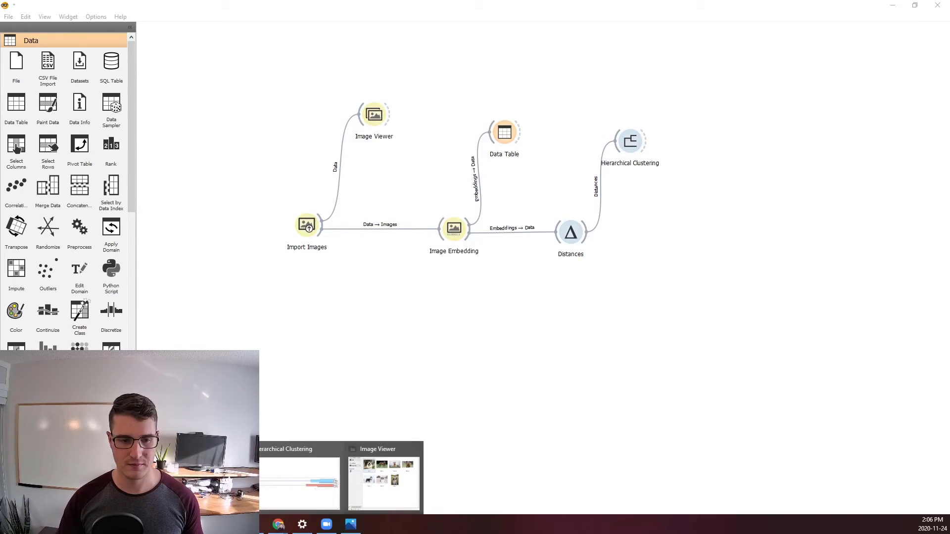
left_click(290, 493)
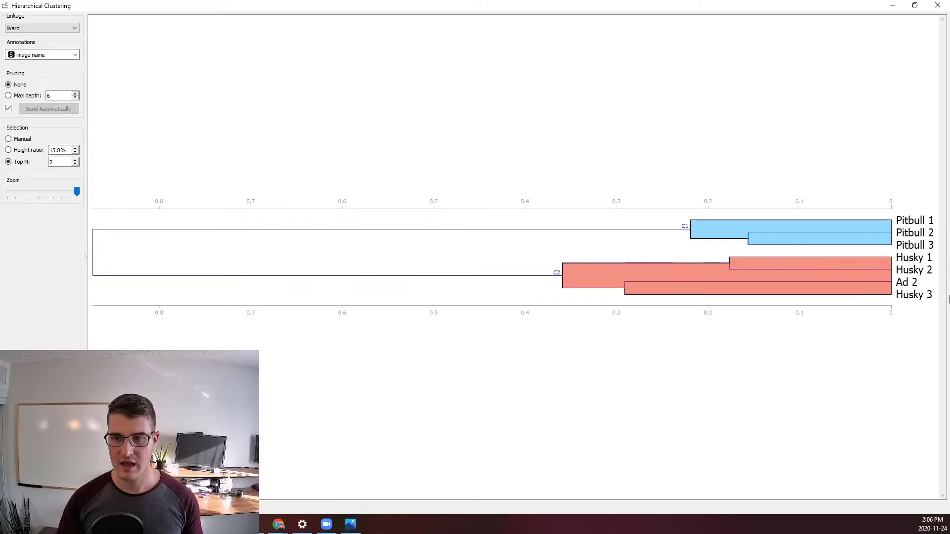